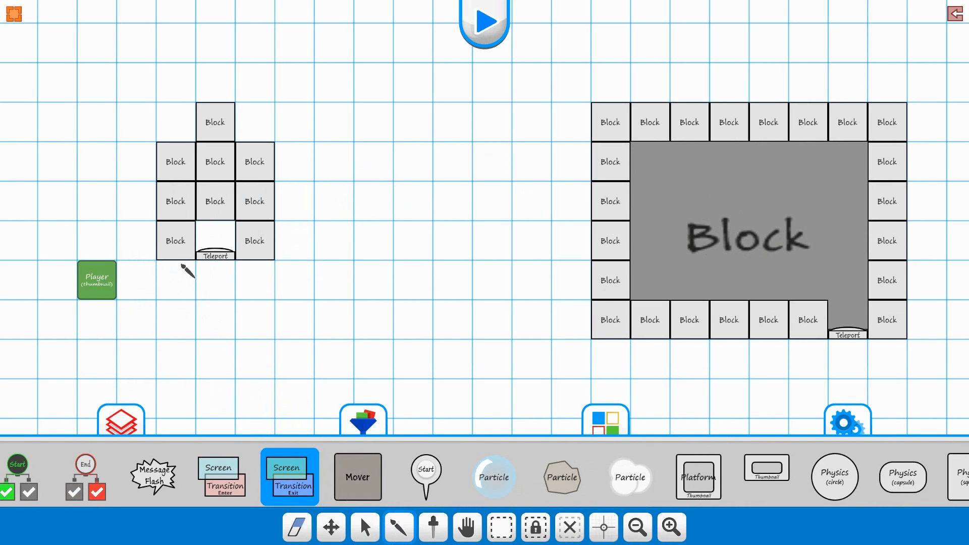
# Place a Screen Transition Exit tile beside the small house's lower-right block and turn off its Start Paused For Button option.
pyautogui.click(300, 487)
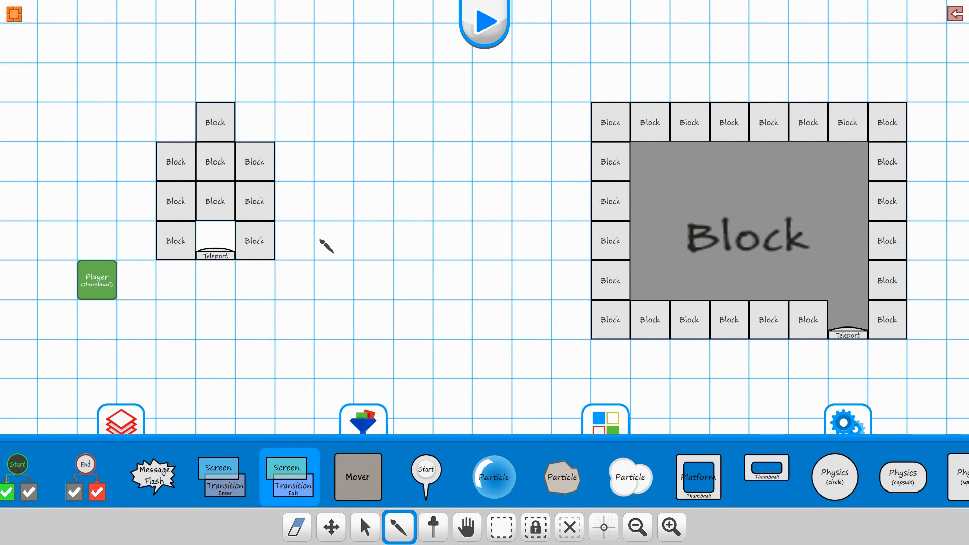
pyautogui.click(304, 235)
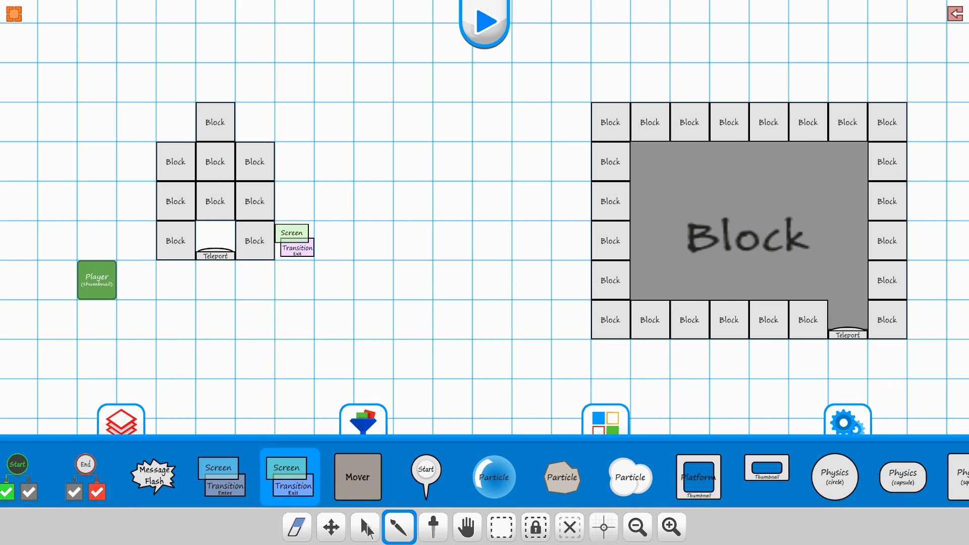
pyautogui.click(296, 251)
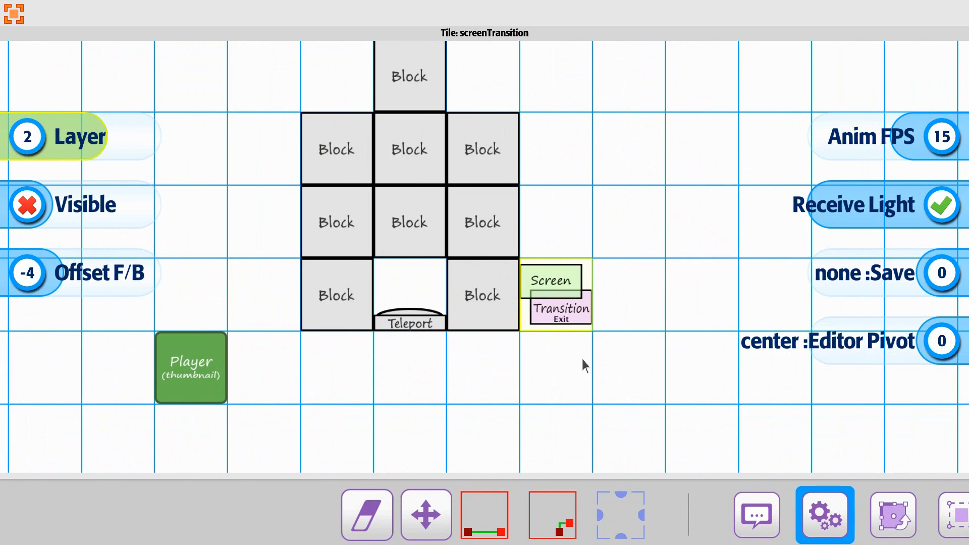
pyautogui.moveTo(561, 520); pyautogui.dragTo(353, 516)
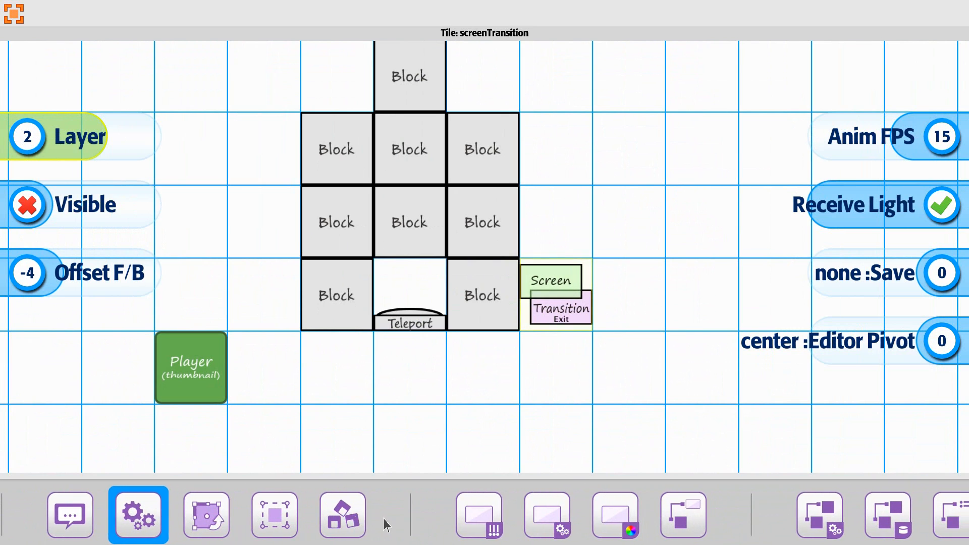
pyautogui.click(483, 513)
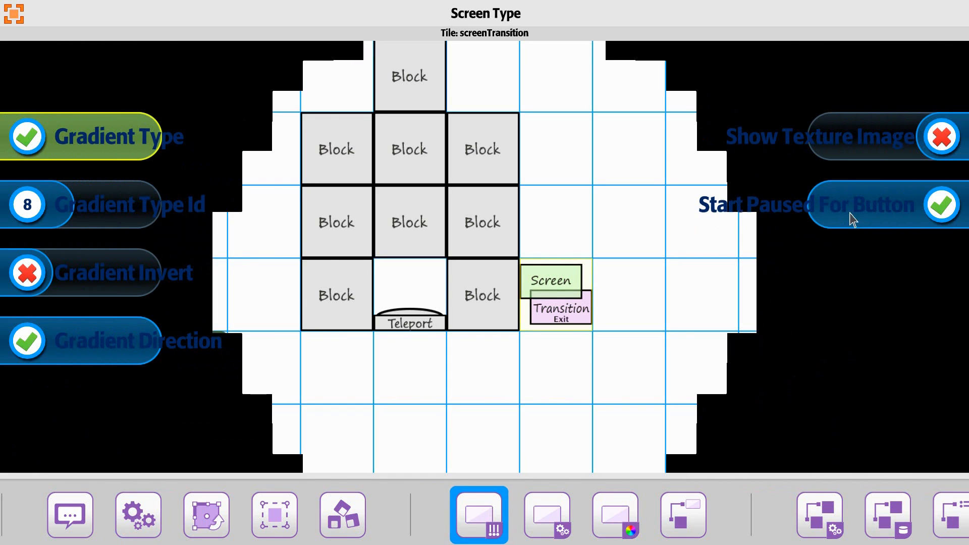
pyautogui.click(928, 210)
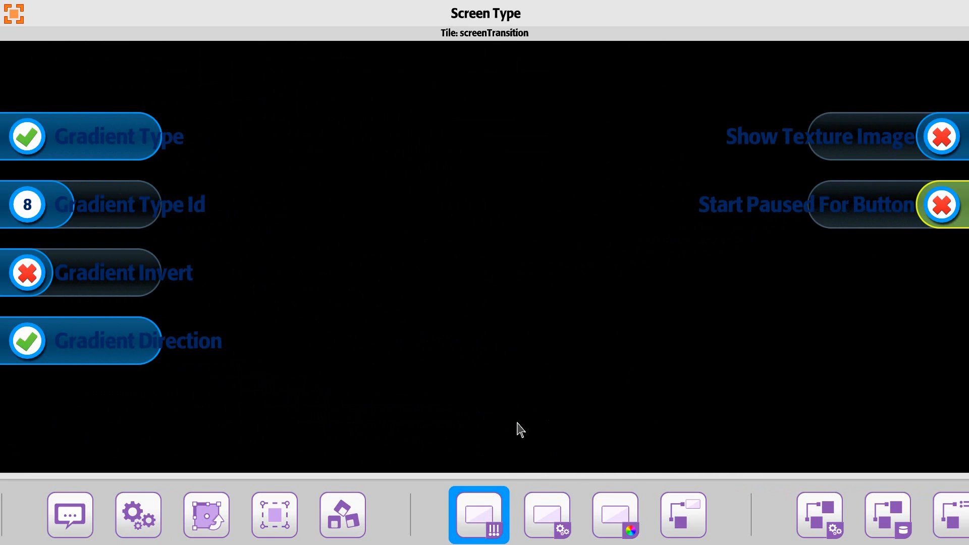
# Set the screen transition's duration to 6, start delay to 2, delay between transitions to 6, and end delay to 2.
pyautogui.click(539, 507)
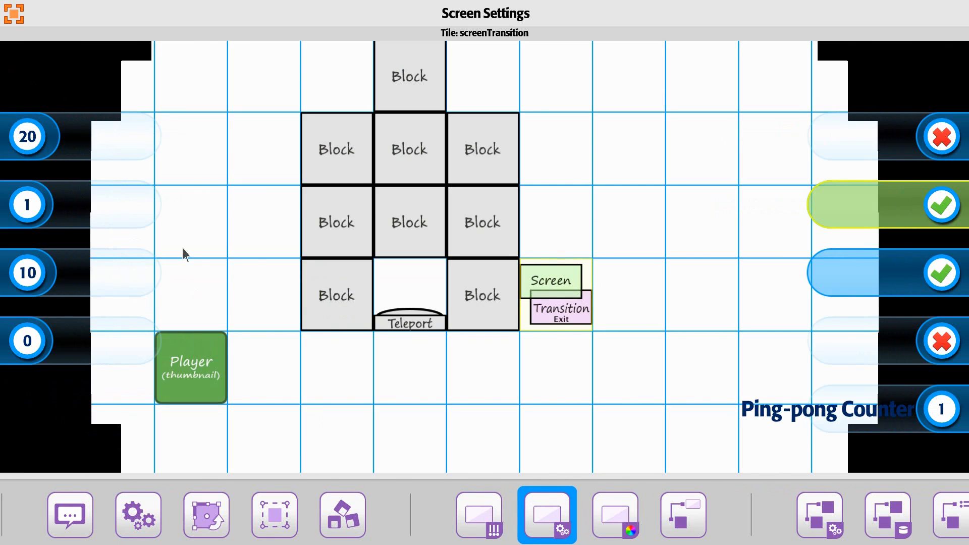
pyautogui.moveTo(39, 151); pyautogui.dragTo(29, 151)
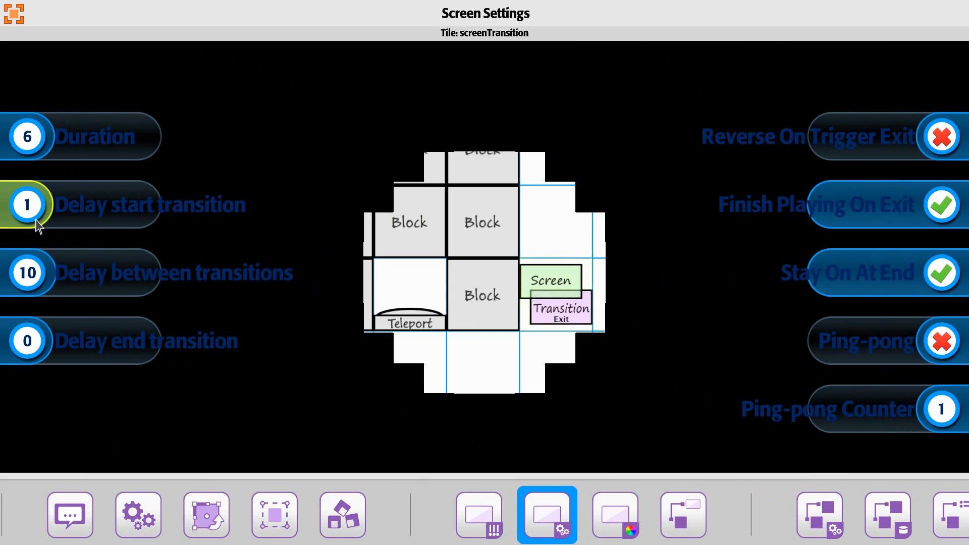
pyautogui.moveTo(37, 221); pyautogui.dragTo(39, 222)
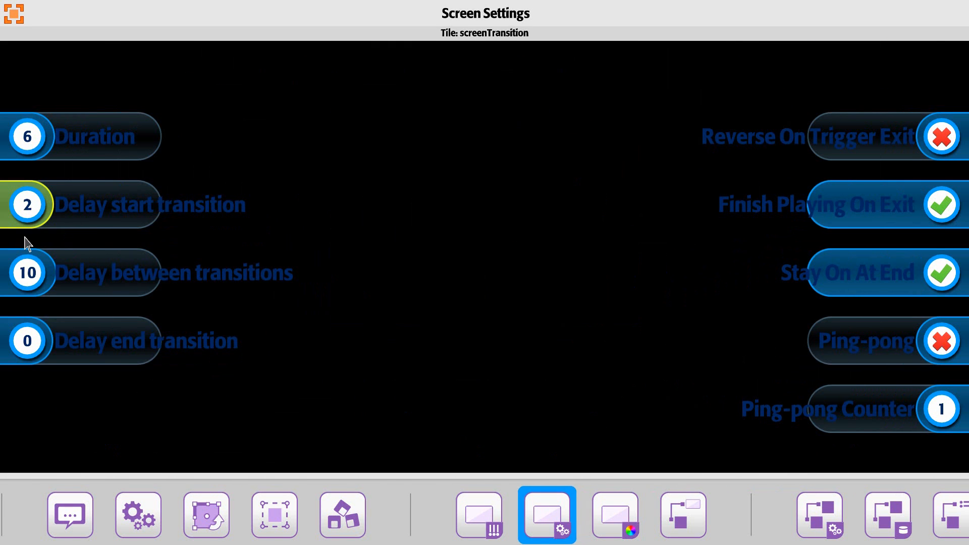
pyautogui.moveTo(25, 242); pyautogui.dragTo(32, 244)
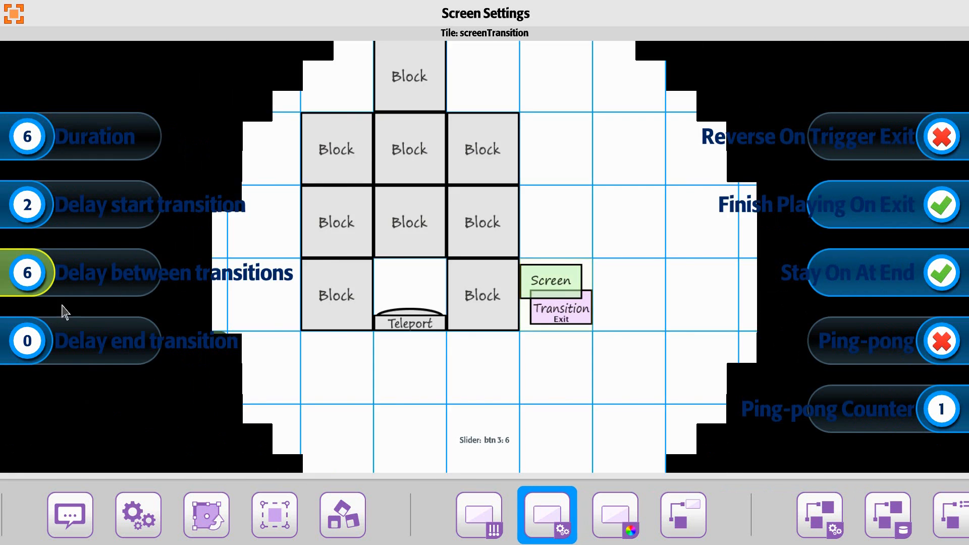
pyautogui.press('Down')
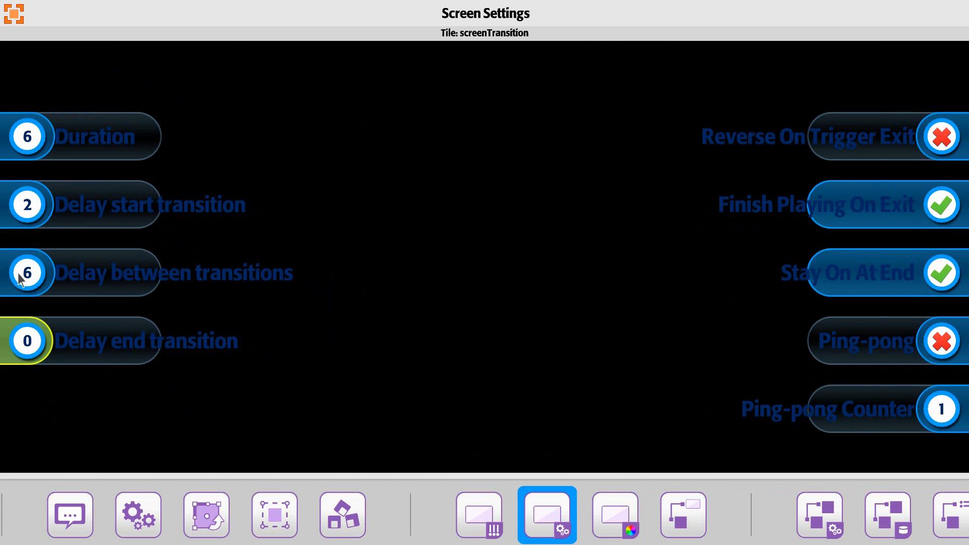
pyautogui.moveTo(18, 278); pyautogui.dragTo(24, 286)
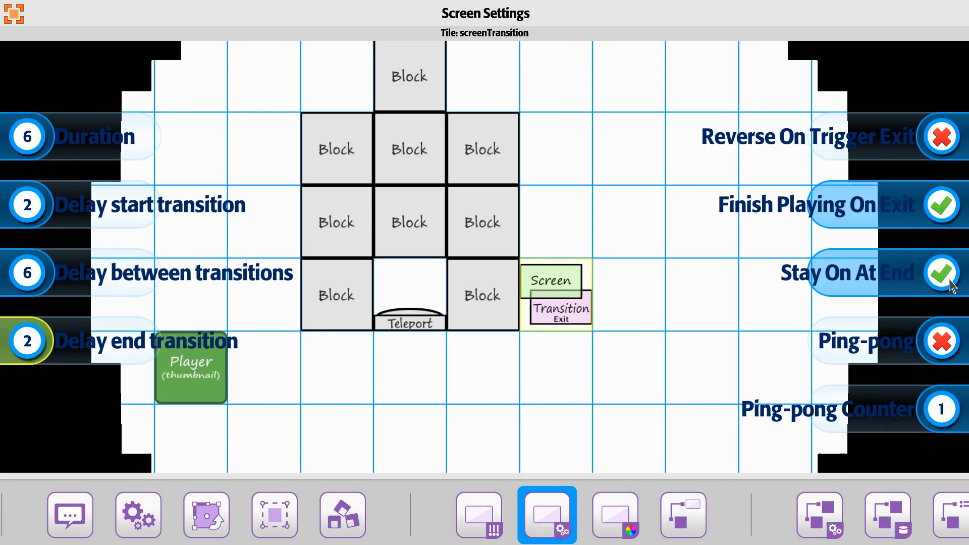
# Turn off Stay On At End for the screen transition and leave its settings.
pyautogui.click(943, 274)
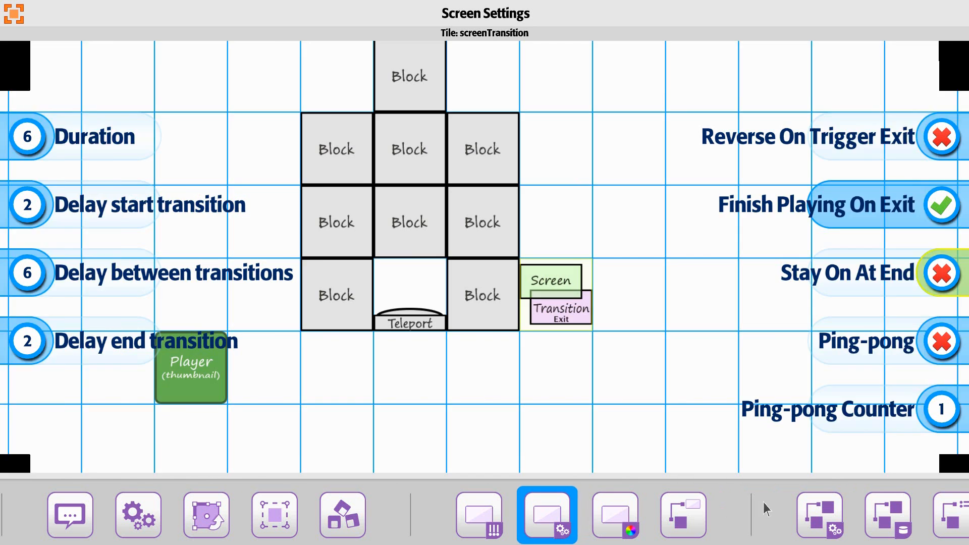
pyautogui.moveTo(763, 502); pyautogui.dragTo(541, 496)
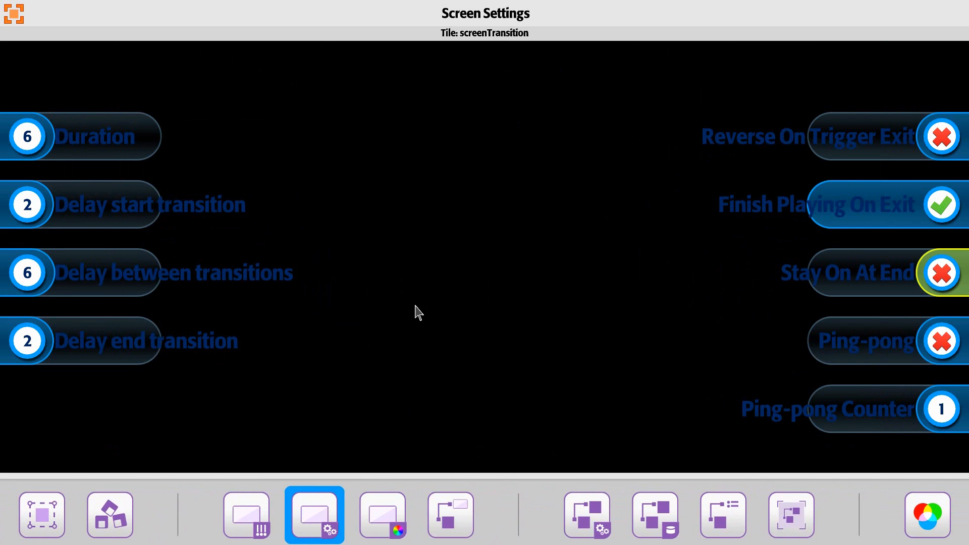
pyautogui.press('Escape')
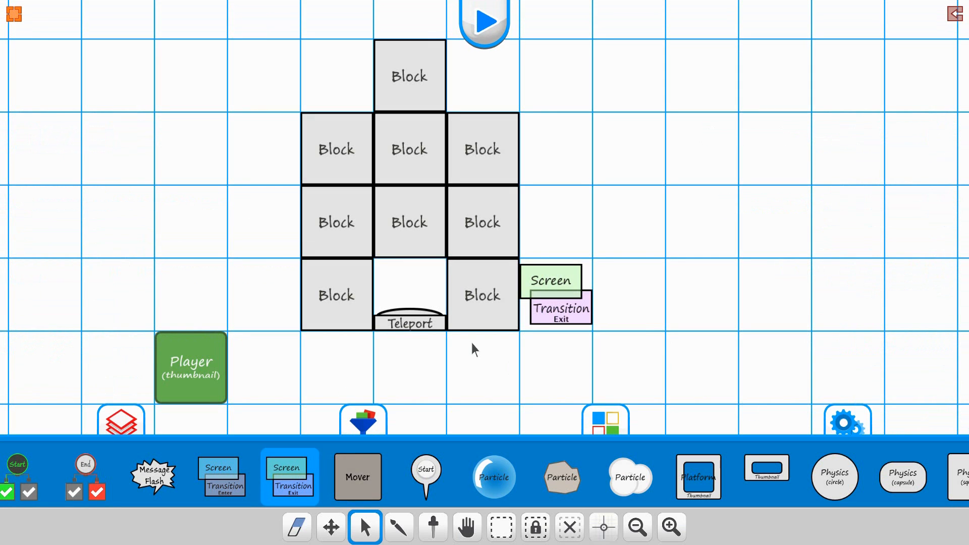
# Link the small house's teleporter to the adjacent Screen Transition Exit tile, and return to the level editor.
pyautogui.click(414, 326)
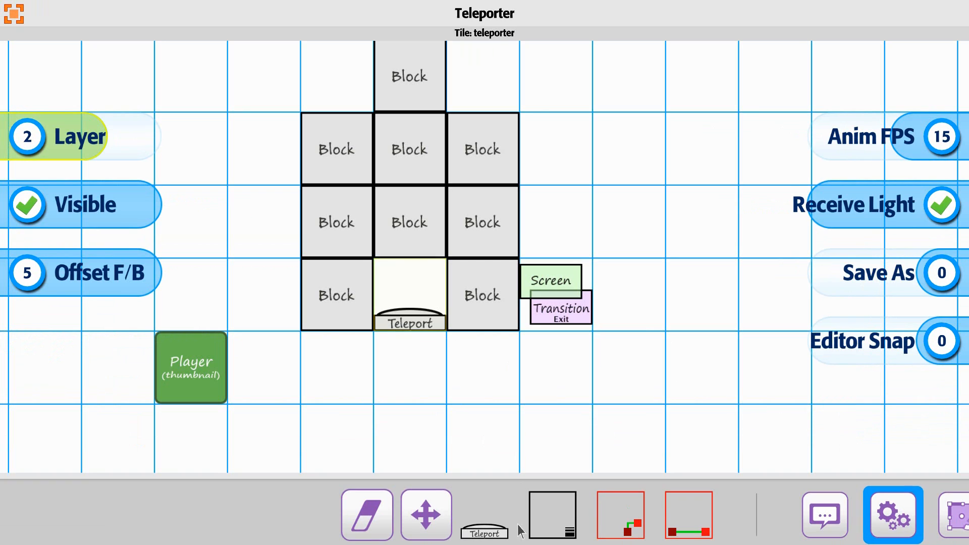
pyautogui.click(682, 531)
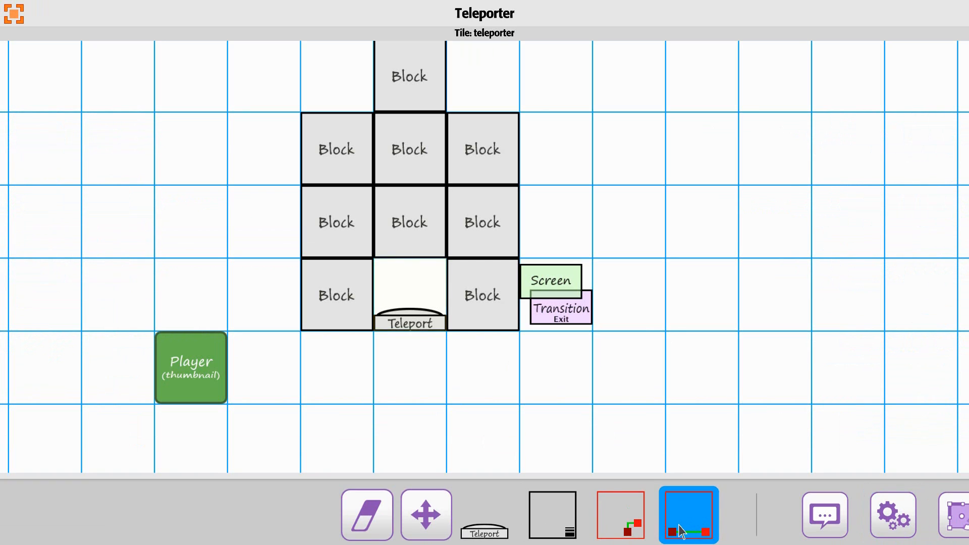
pyautogui.click(580, 323)
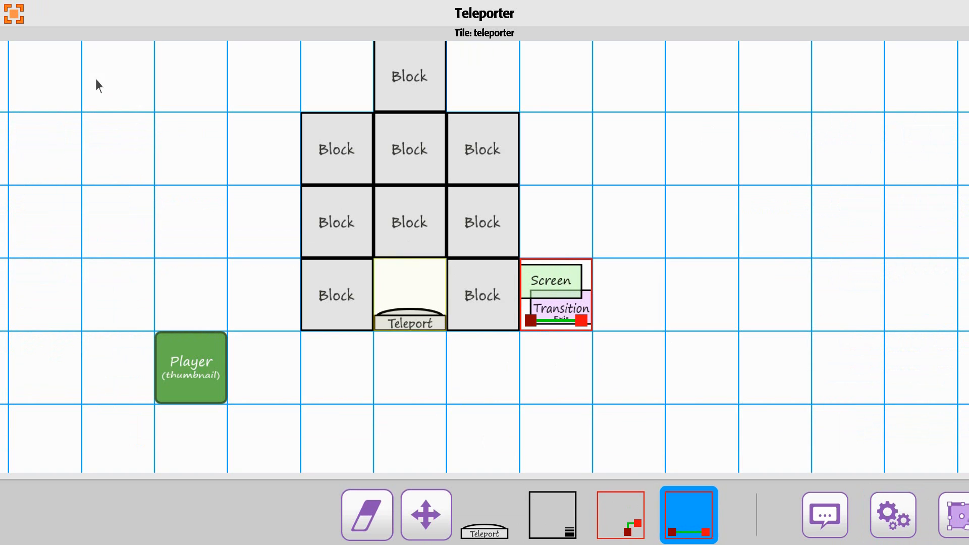
pyautogui.click(16, 18)
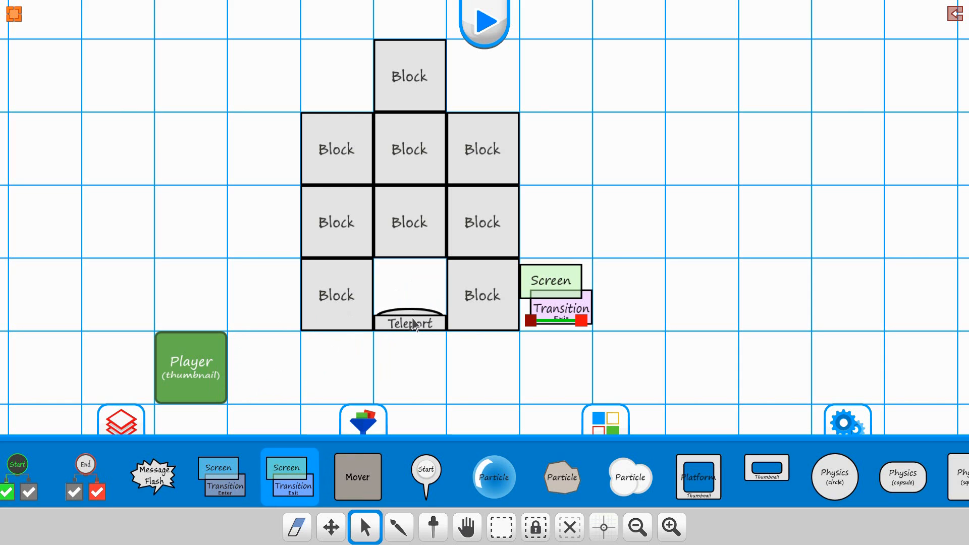
# Select the EventTeleportStart event for the teleporter link on the Screen Transition Exit tile.
pyautogui.click(576, 306)
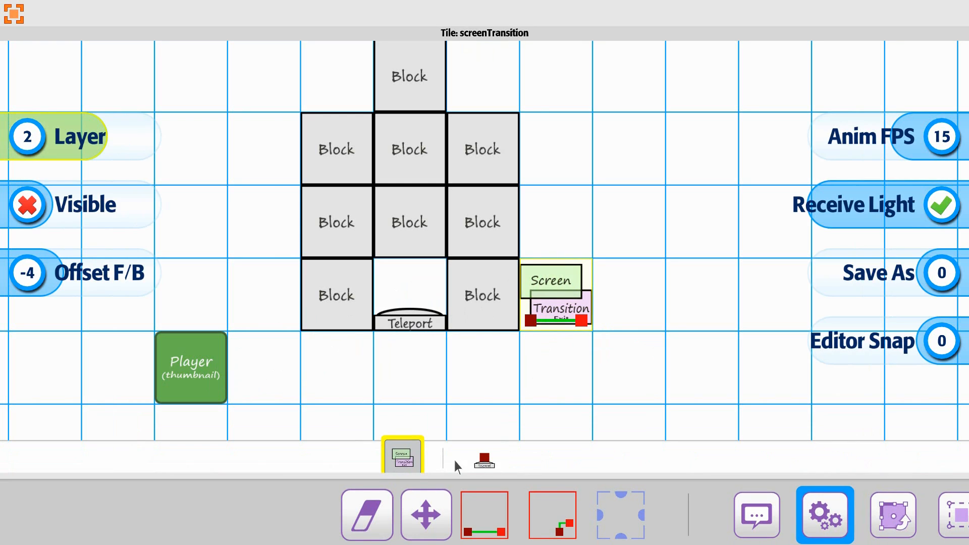
pyautogui.click(485, 461)
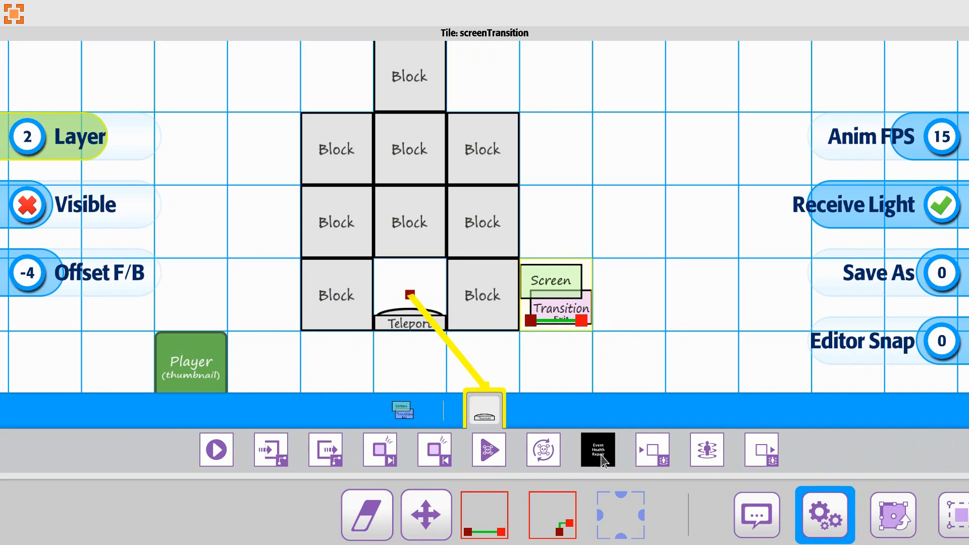
pyautogui.click(663, 460)
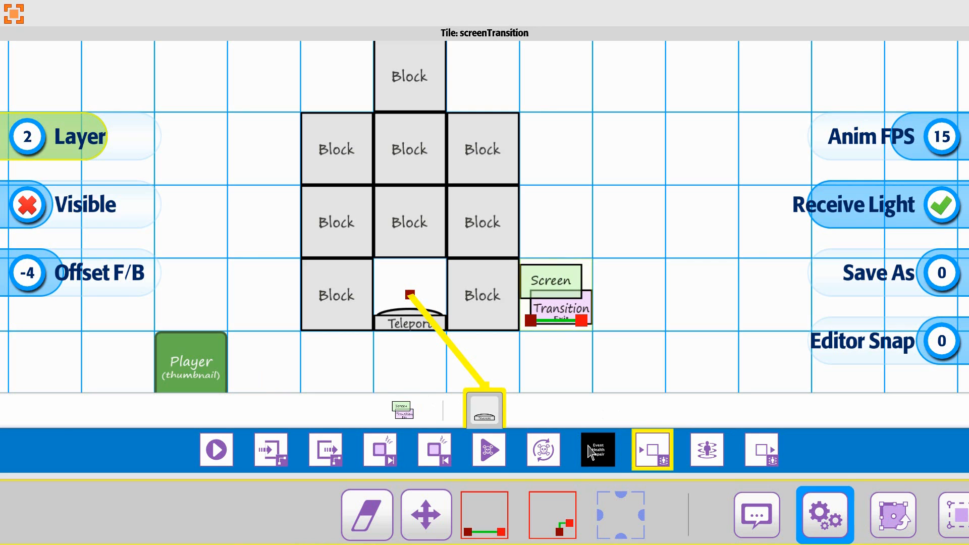
pyautogui.click(590, 453)
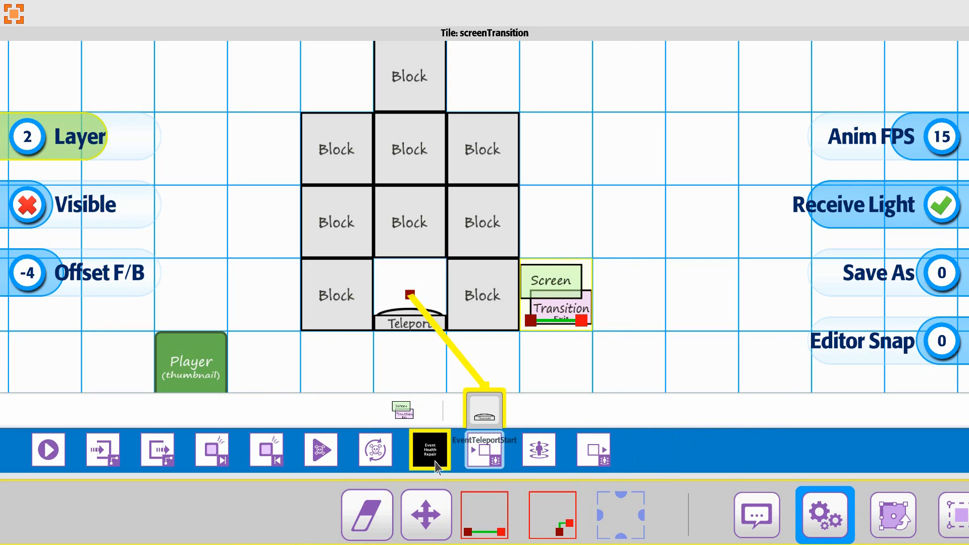
pyautogui.scroll(2, 435, 461)
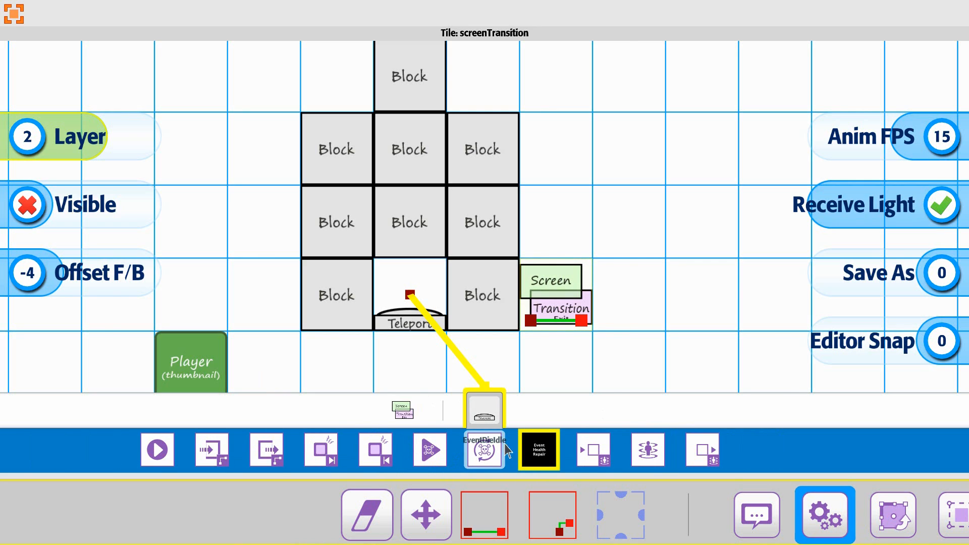
pyautogui.scroll(-2, 487, 451)
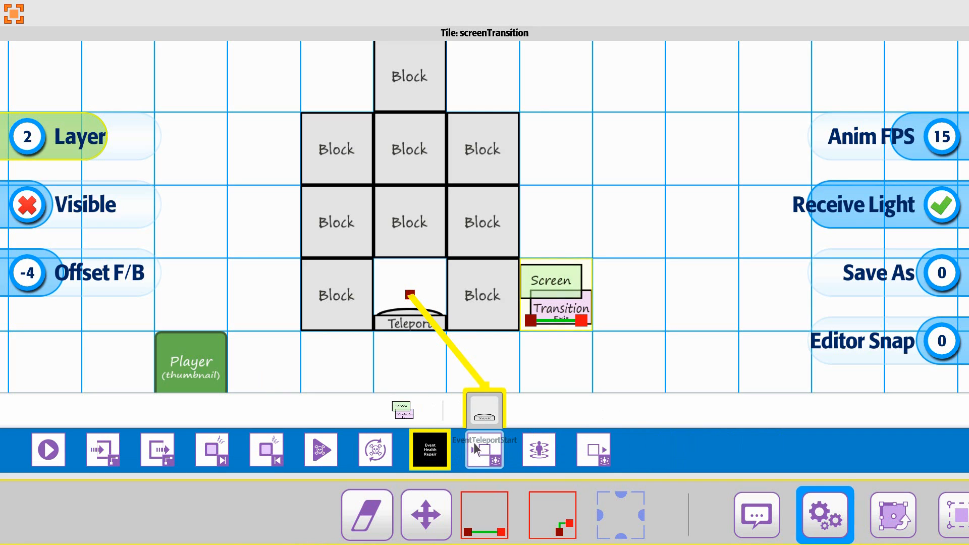
pyautogui.scroll(-1, 484, 450)
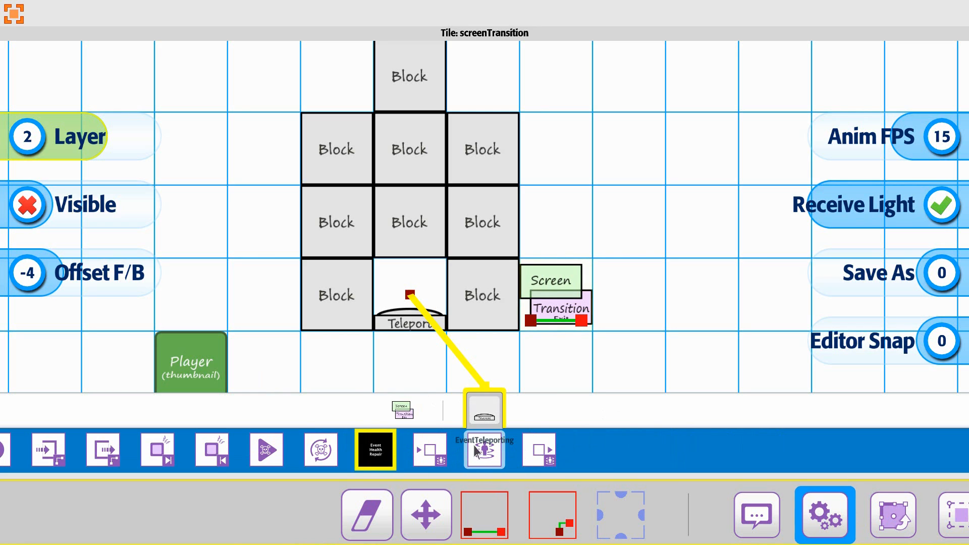
pyautogui.scroll(1, 487, 462)
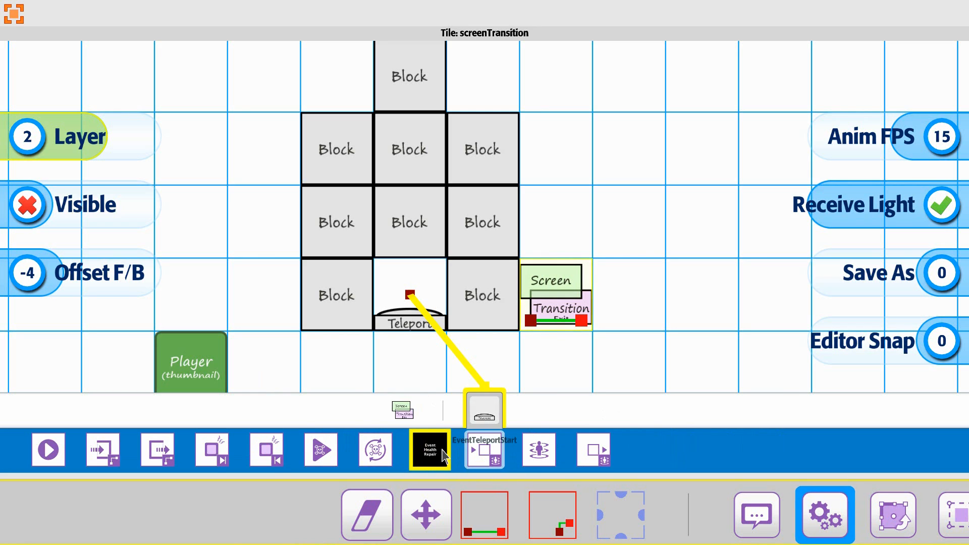
pyautogui.scroll(-2, 484, 456)
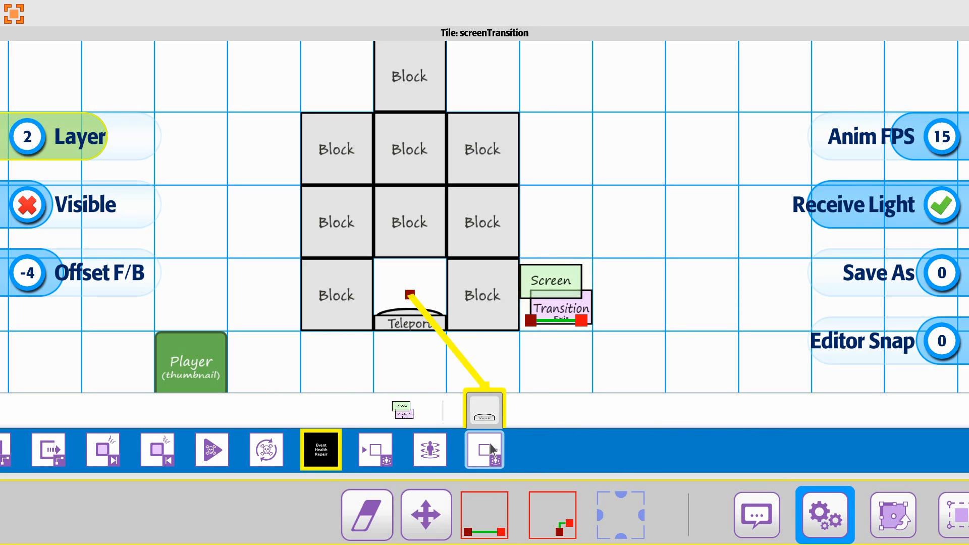
pyautogui.scroll(2, 492, 449)
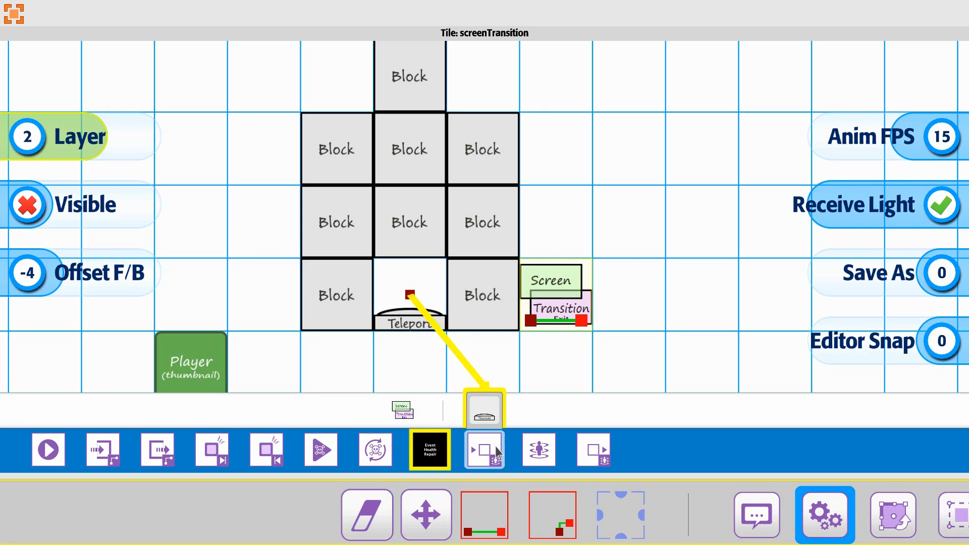
pyautogui.click(485, 457)
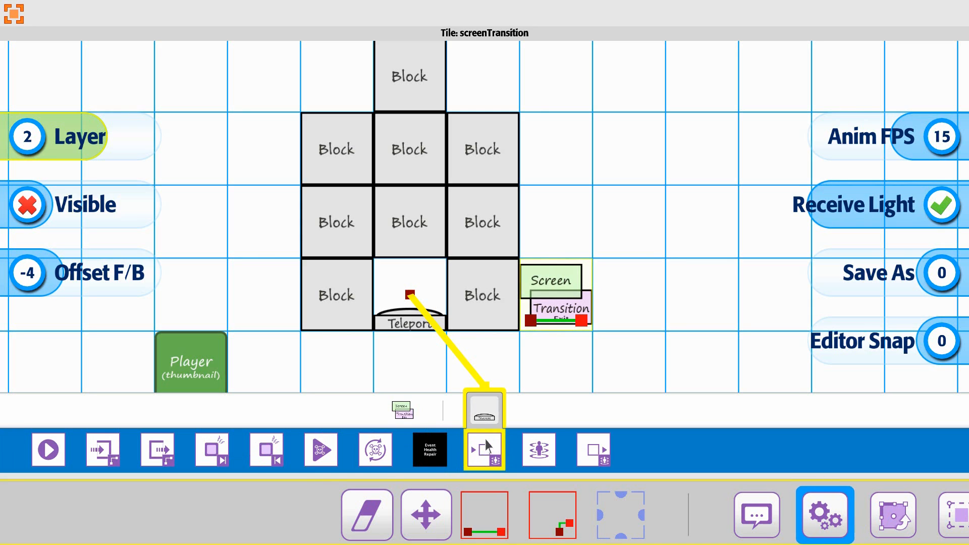
# Turn on On Event Trigger Enable in the transition's screen events for the teleport start event, and return to the level editor.
pyautogui.moveTo(677, 514); pyautogui.dragTo(249, 504)
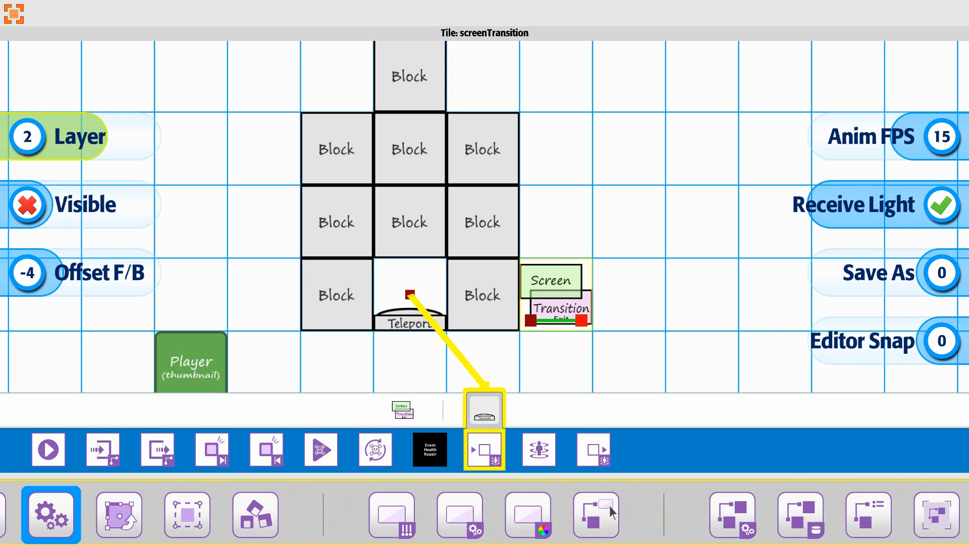
pyautogui.click(601, 515)
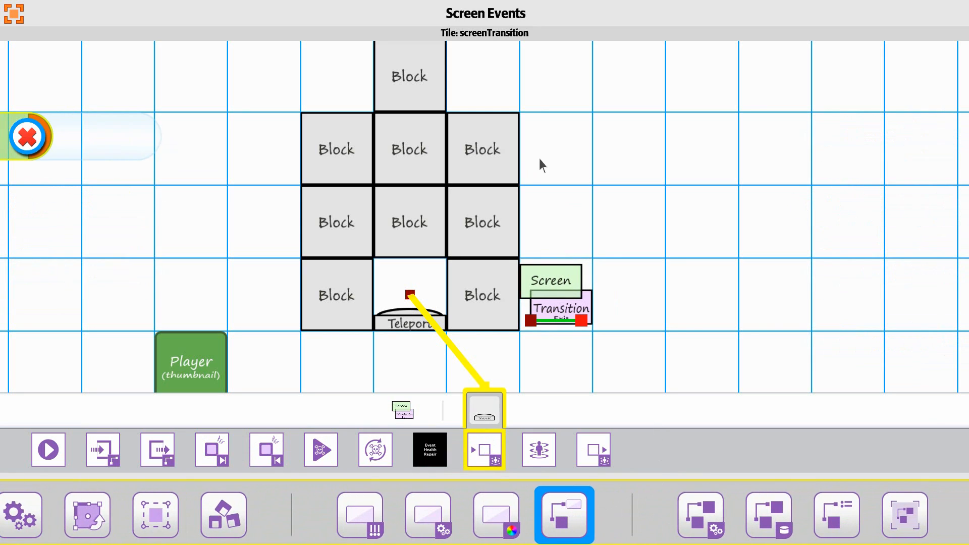
pyautogui.click(19, 143)
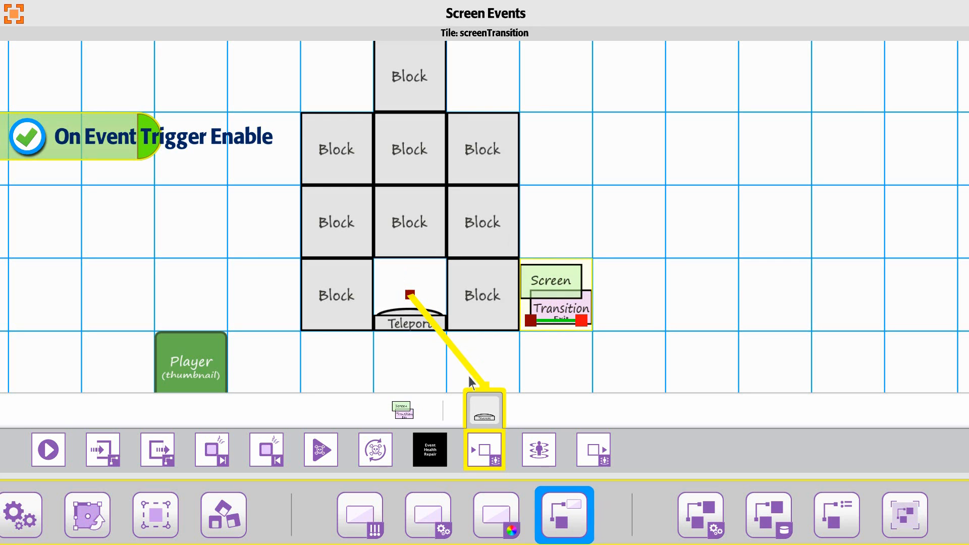
pyautogui.click(483, 411)
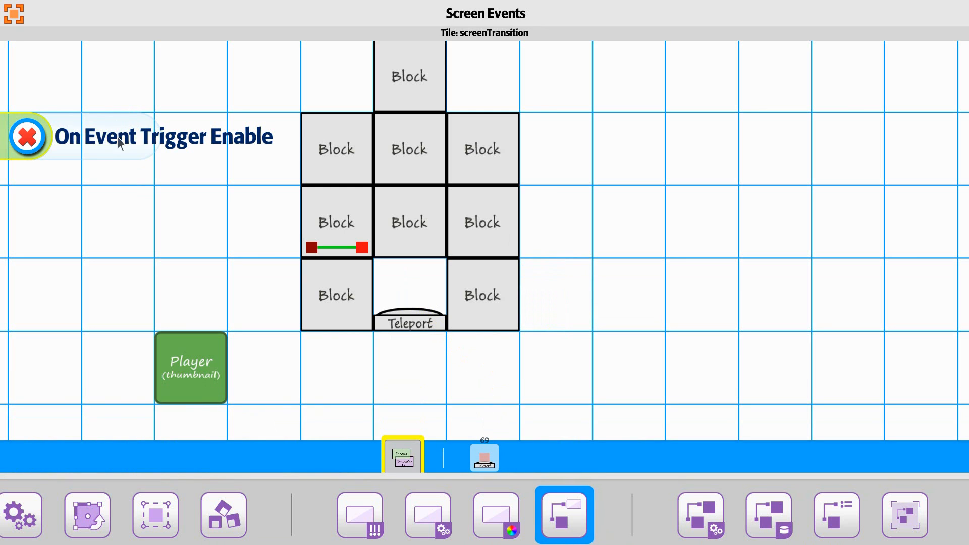
pyautogui.click(15, 15)
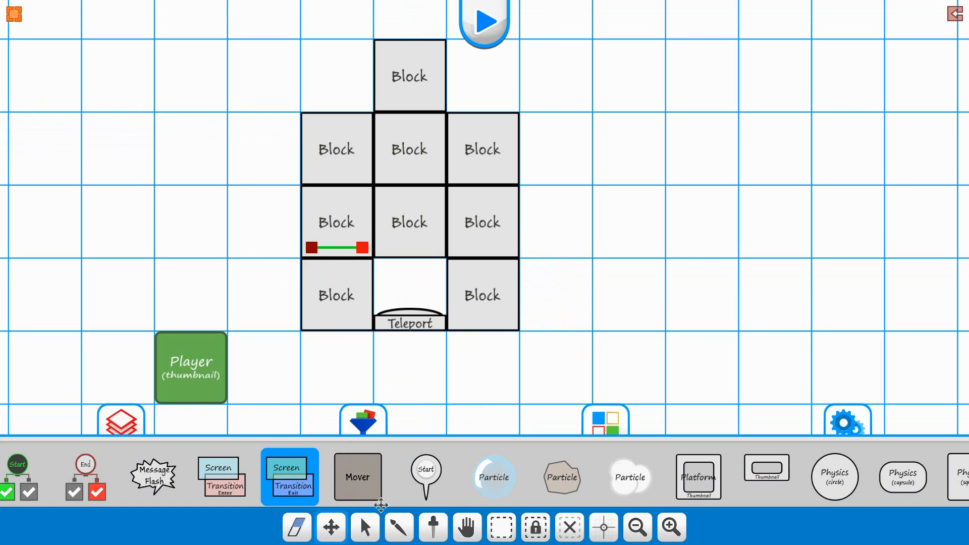
# Move the Screen Transition Exit tile out from behind the block to beside the house's lower-right block, and tuck the teleporter behind the centre block.
pyautogui.moveTo(354, 237); pyautogui.dragTo(266, 225)
pyautogui.moveTo(328, 232); pyautogui.dragTo(566, 303)
pyautogui.moveTo(301, 221); pyautogui.dragTo(366, 236)
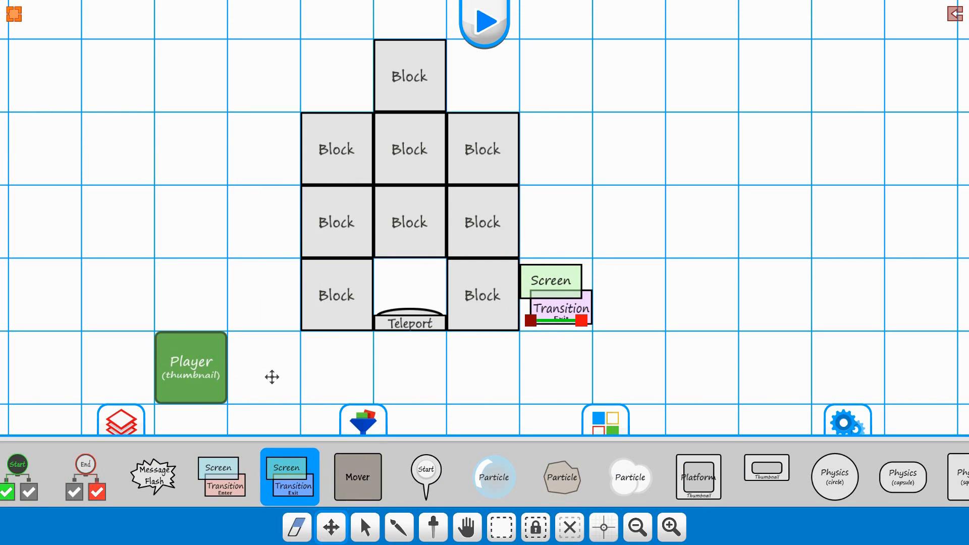
pyautogui.moveTo(414, 277); pyautogui.dragTo(409, 238)
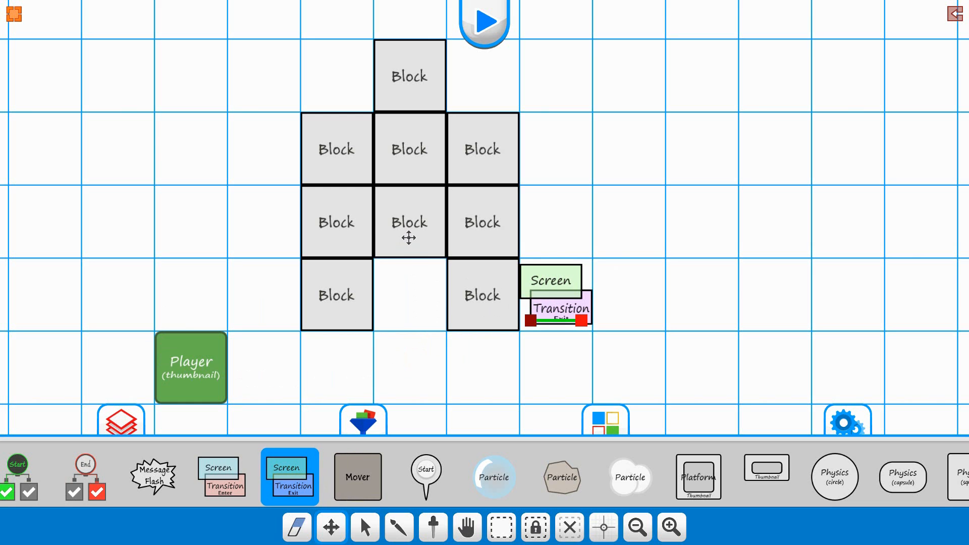
# Move the small house's centre block down into the doorway, and place the teleporter directly below it.
pyautogui.scroll(-3, 519, 264)
pyautogui.moveTo(519, 264); pyautogui.dragTo(279, 204, button='middle')
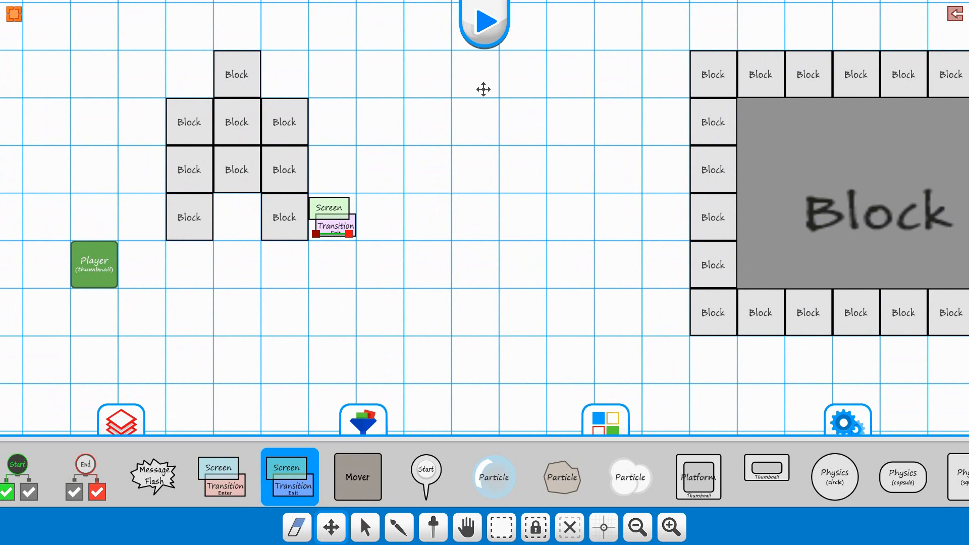
pyautogui.moveTo(237, 171); pyautogui.dragTo(242, 264)
# Set End Move Time to 0 in the Teleporter Position To settings of the small house's teleporter.
pyautogui.click(235, 278)
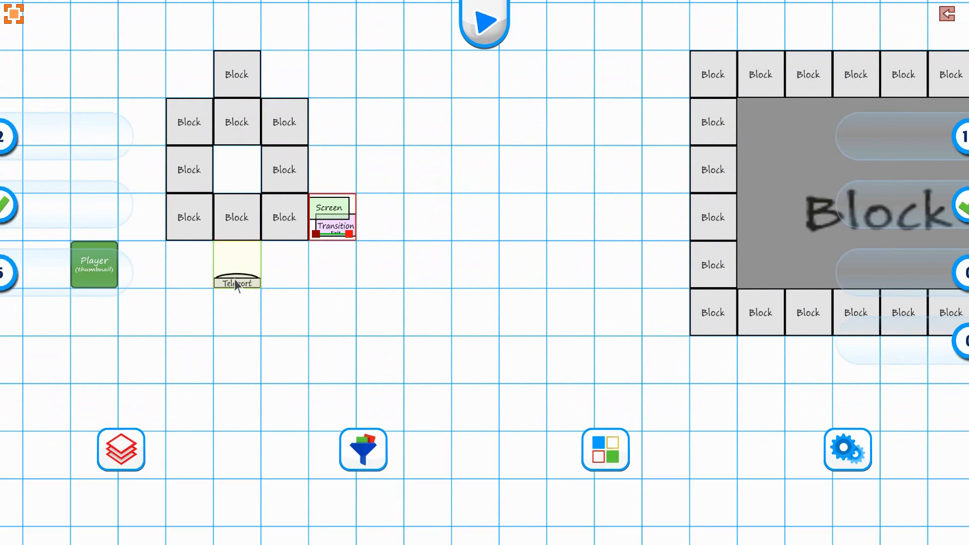
pyautogui.moveTo(408, 489); pyautogui.dragTo(282, 498)
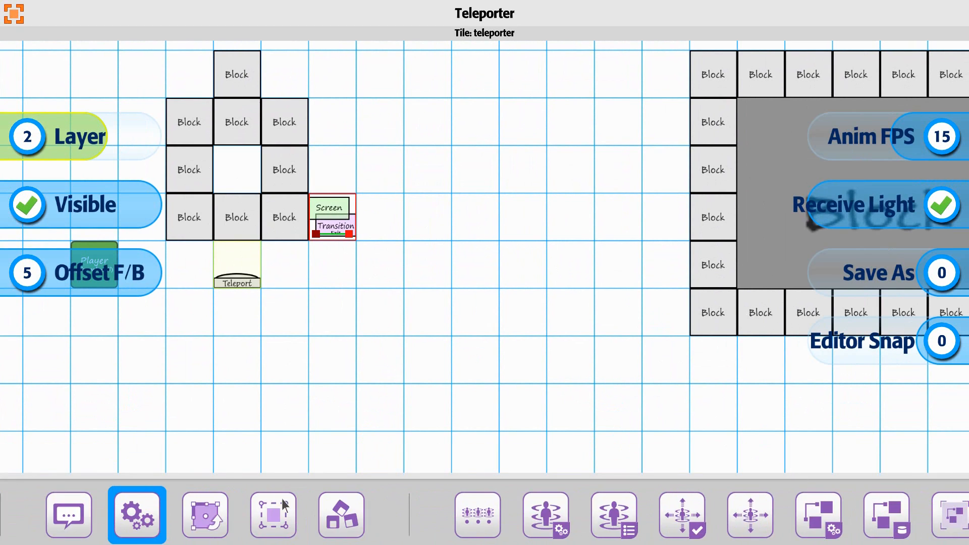
pyautogui.click(664, 516)
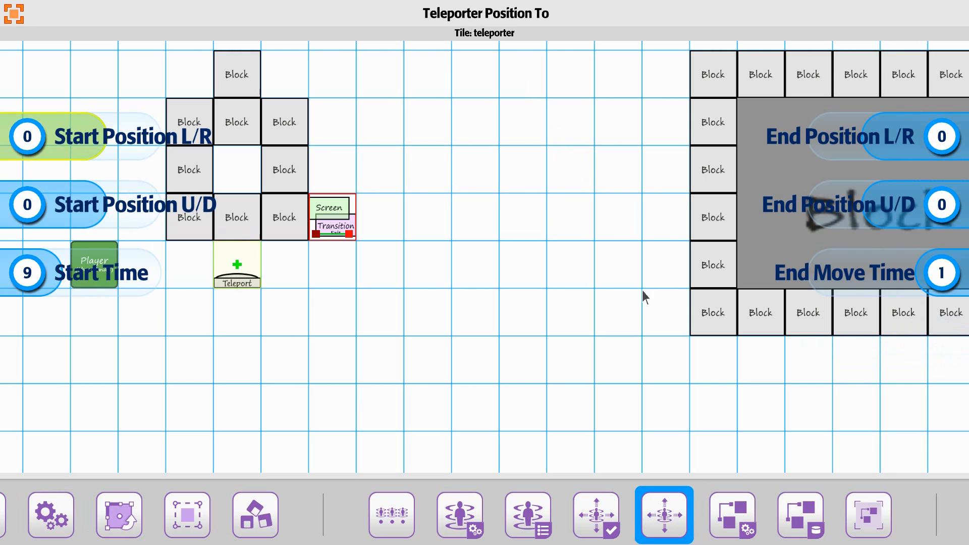
pyautogui.click(964, 288)
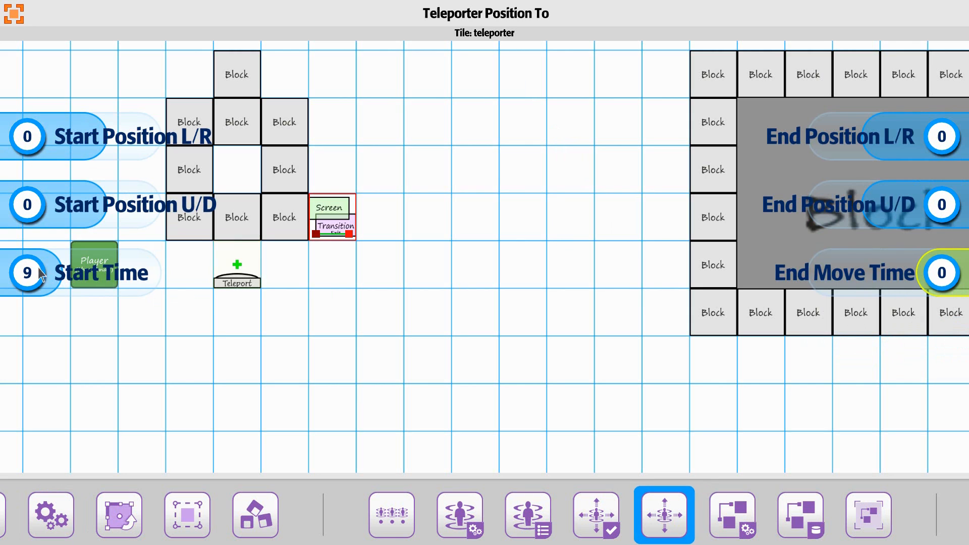
# Lower the teleporter's Start Time, and return to the level editor.
pyautogui.press('Down')
pyautogui.press('Down')
pyautogui.press('Down')
pyautogui.press('Left')
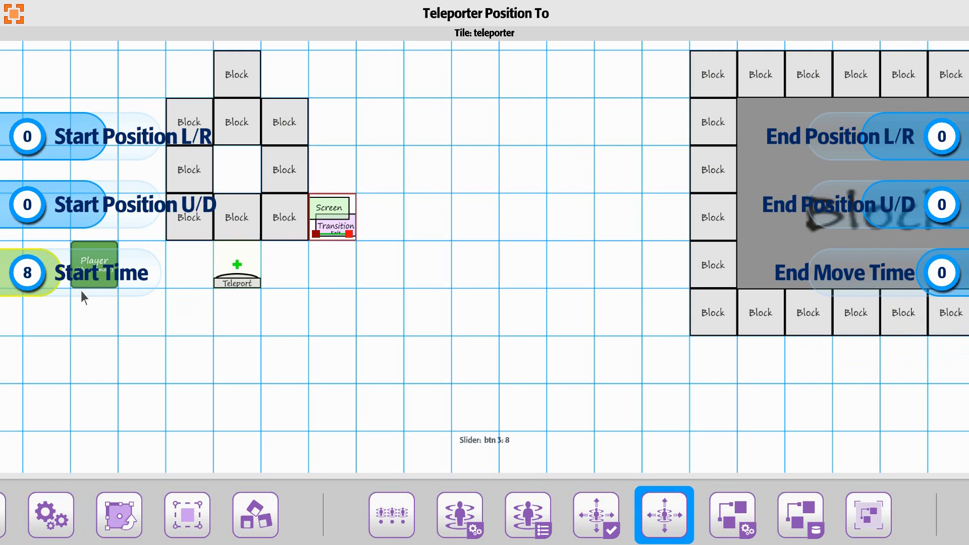
pyautogui.press('Left')
pyautogui.press('Right')
pyautogui.press('Left')
pyautogui.press('Left')
pyautogui.scroll(2, 86, 293)
pyautogui.press('Escape')
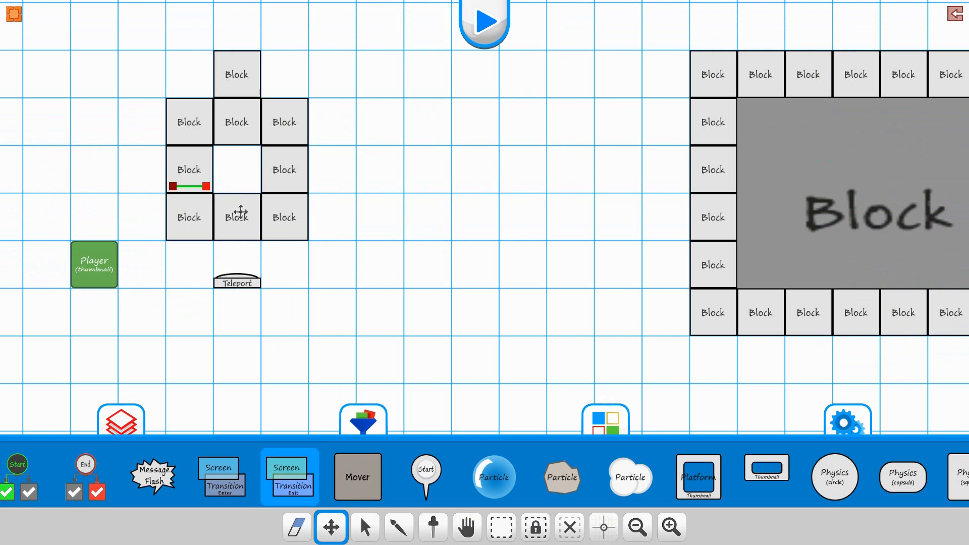
# Place the teleporter in the small house's open centre cell and the Screen Transition Exit tile beside the lower-right block.
pyautogui.moveTo(243, 291); pyautogui.dragTo(328, 221)
pyautogui.moveTo(147, 177); pyautogui.dragTo(198, 179)
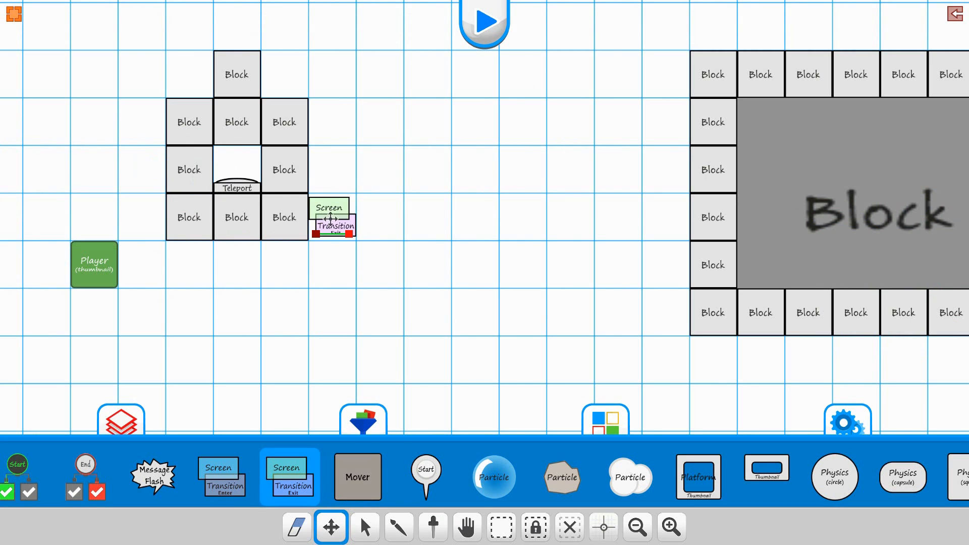
# Review the Prs settings of the Screen Transition Exit tile, and return to the level editor.
pyautogui.click(331, 217)
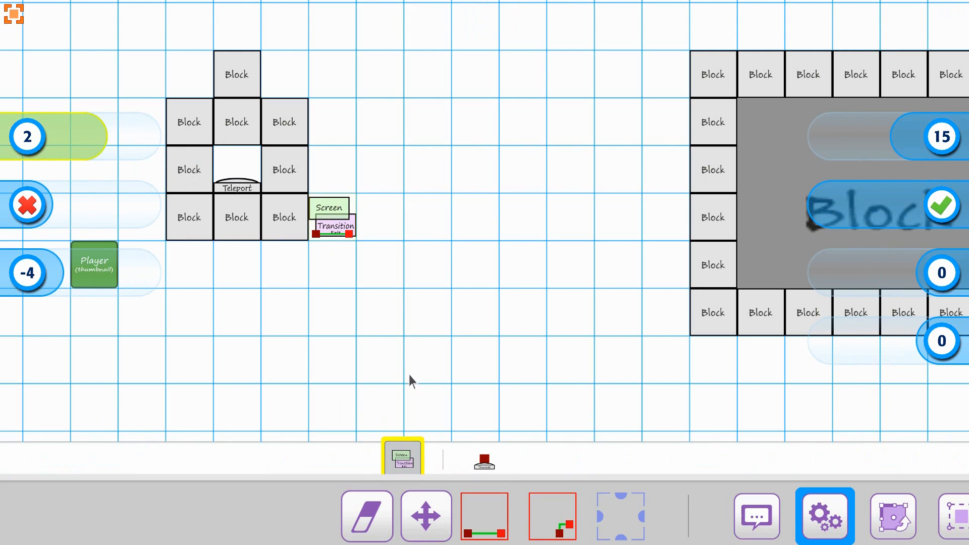
pyautogui.click(892, 513)
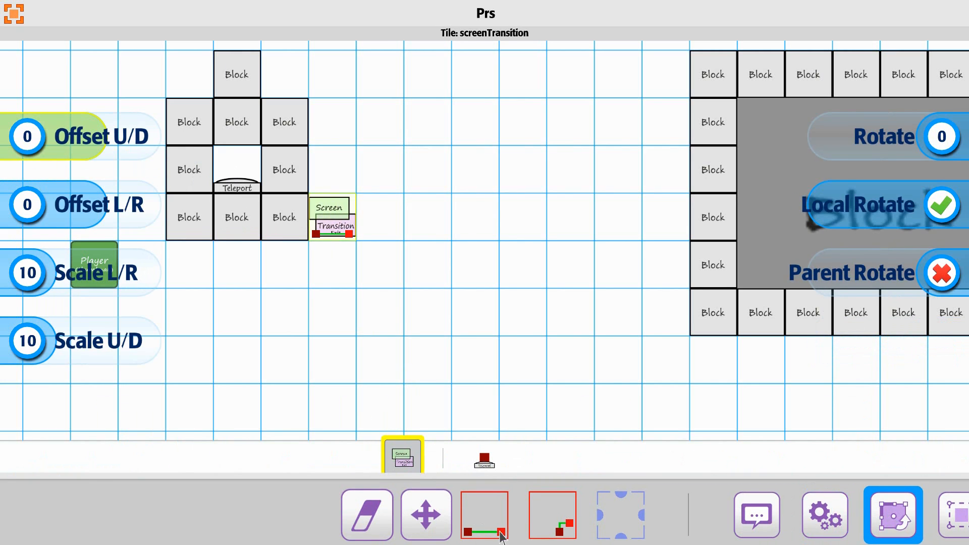
pyautogui.click(14, 15)
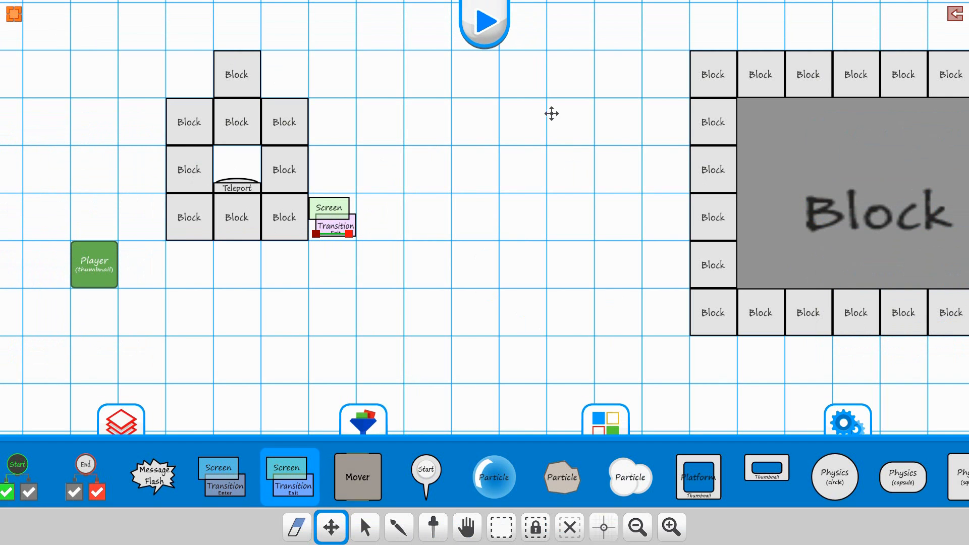
# Play-test the level with the teleporter inside the small house, and stop the test.
pyautogui.moveTo(606, 199); pyautogui.dragTo(543, 213)
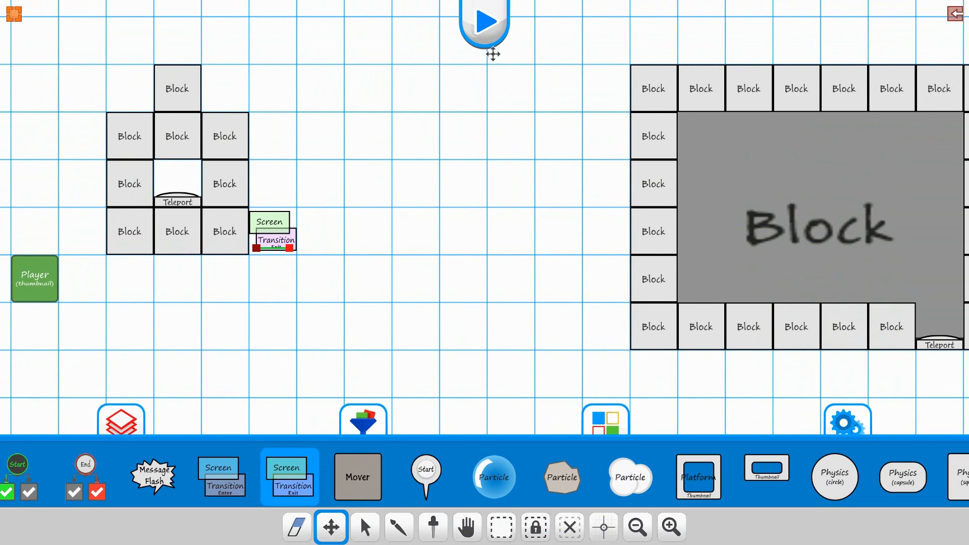
pyautogui.click(481, 29)
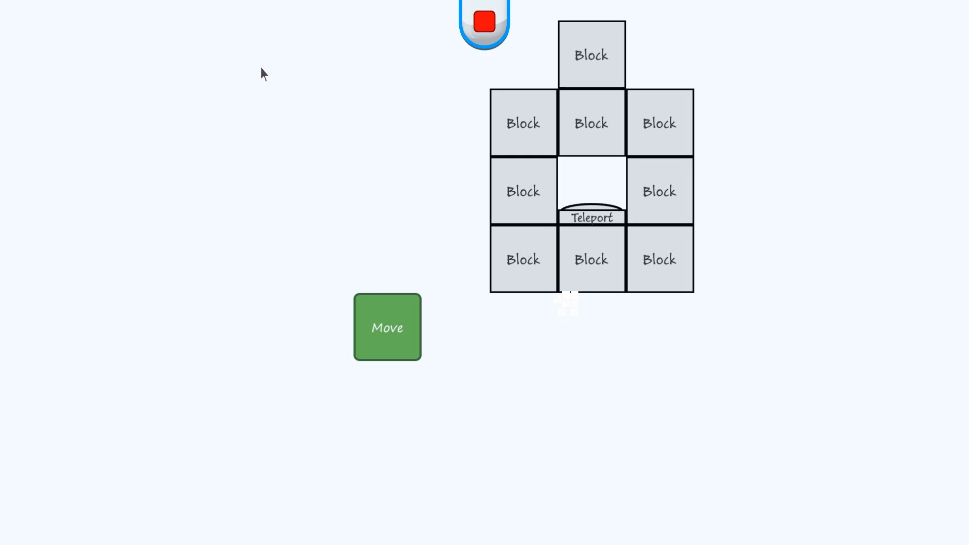
pyautogui.click(484, 21)
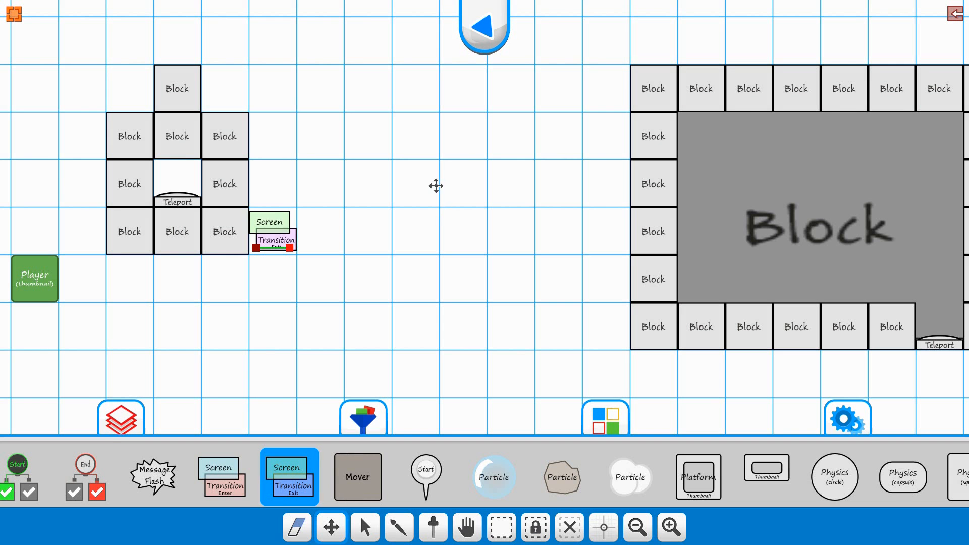
# Move the small house's bottom-centre block up over the teleporter, and play-test the level again.
pyautogui.moveTo(173, 234); pyautogui.dragTo(169, 192)
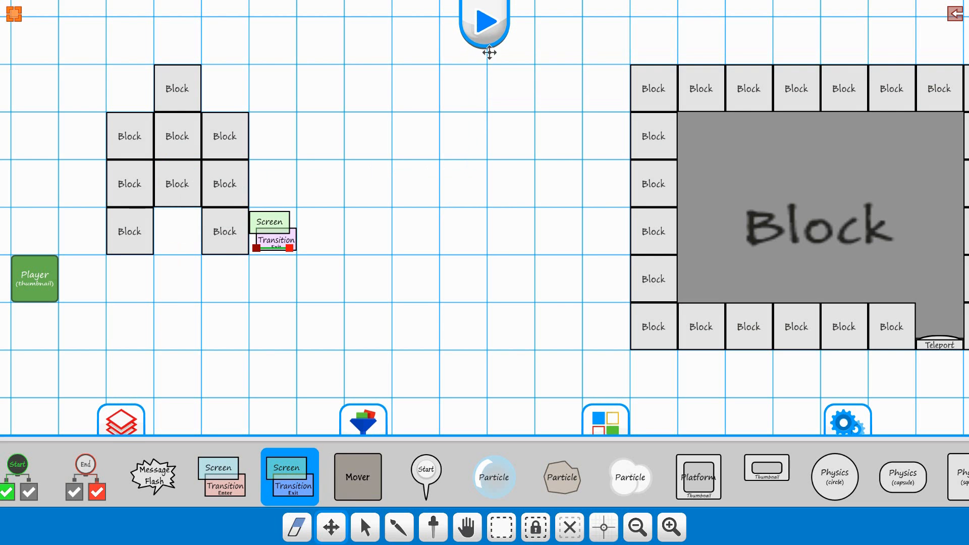
pyautogui.click(486, 23)
# Place a gun Item and a coin Pickup inside the large room, and start a play-test of the level.
pyautogui.moveTo(442, 462); pyautogui.dragTo(235, 467)
pyautogui.moveTo(647, 476); pyautogui.dragTo(853, 492)
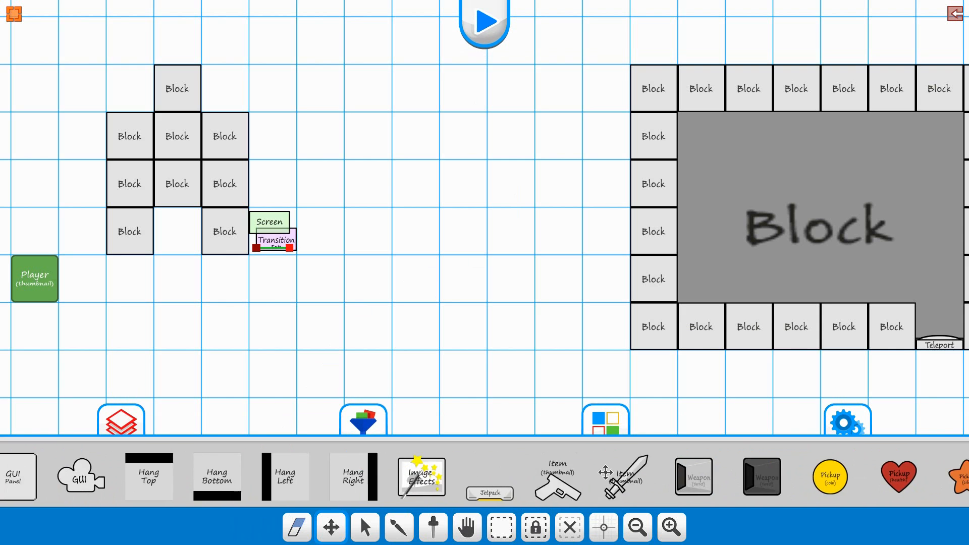
pyautogui.click(576, 482)
pyautogui.click(749, 238)
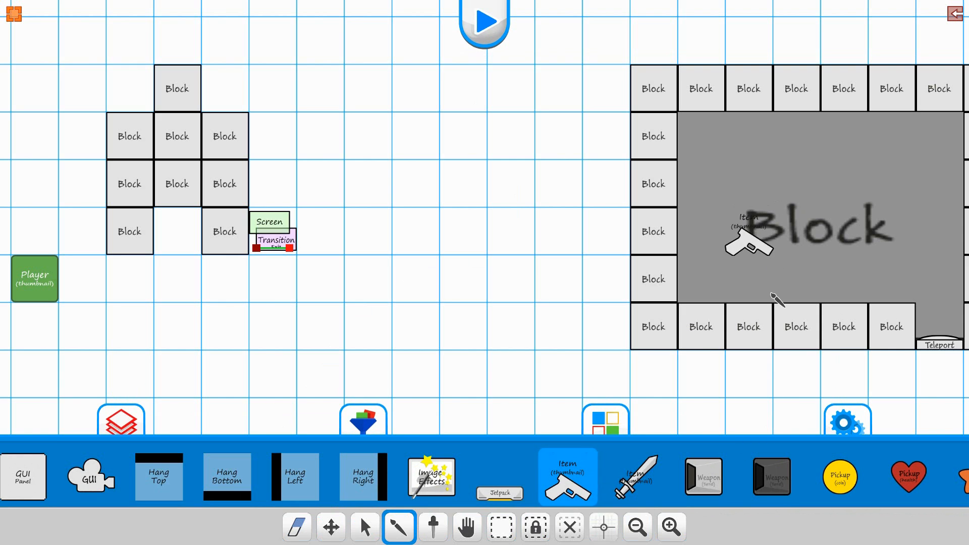
pyautogui.click(841, 477)
pyautogui.click(868, 168)
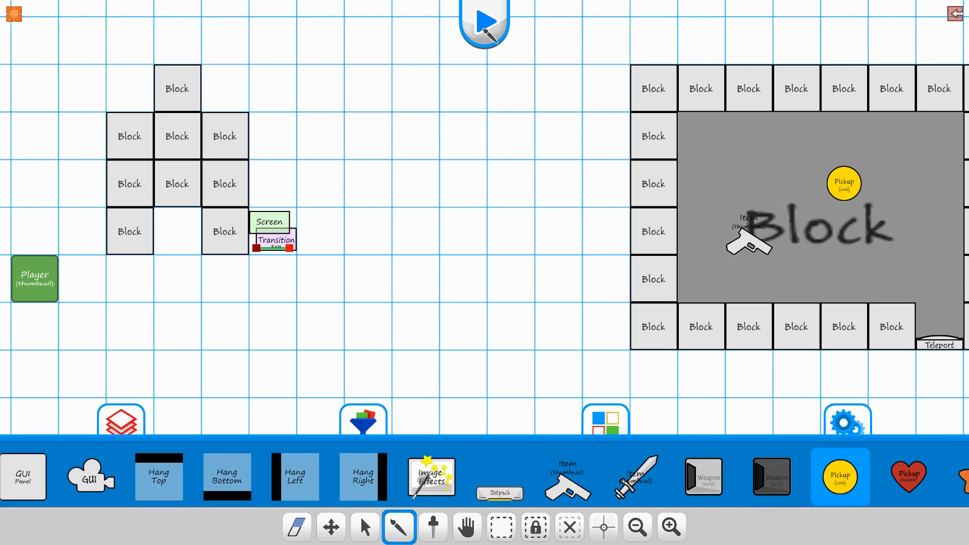
pyautogui.click(486, 24)
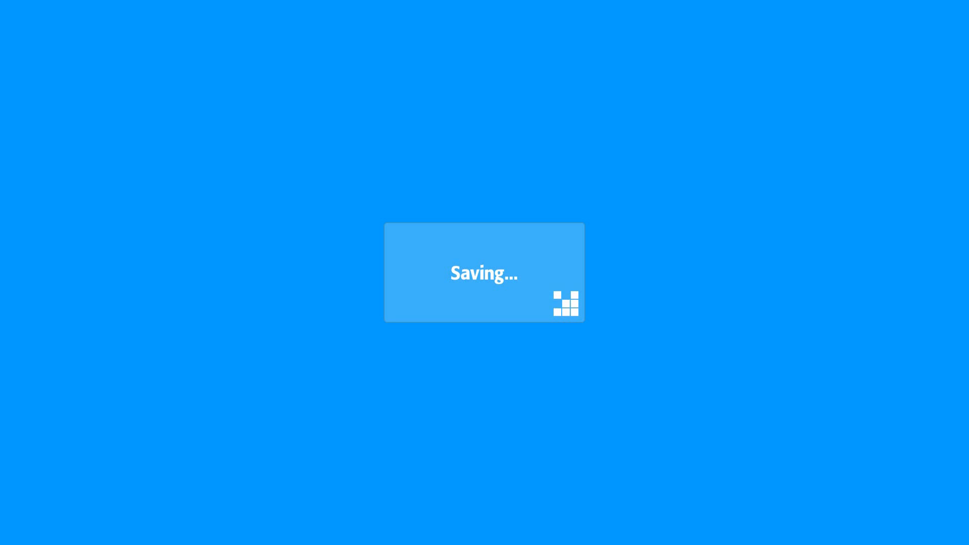